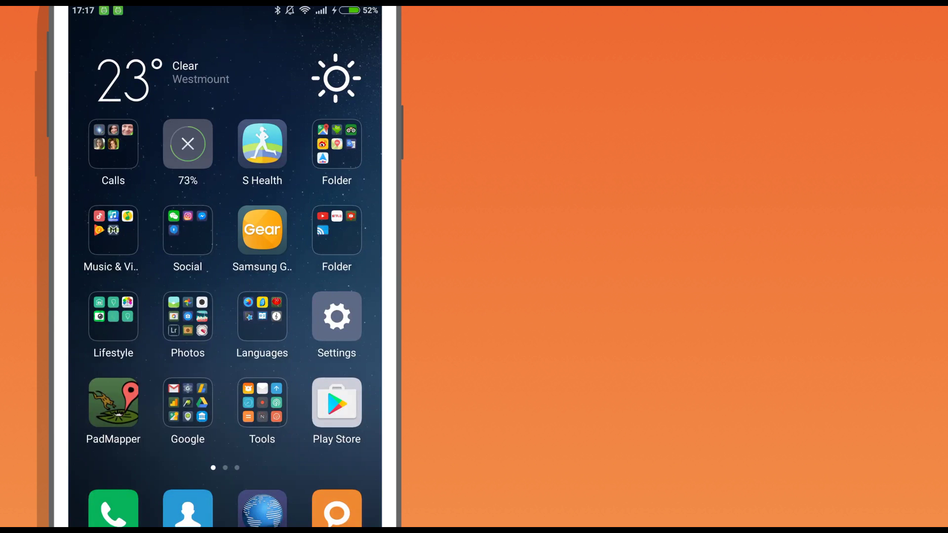
# Open the Samsung Gear companion app to reach Galaxy Apps' free watch faces
pyautogui.click(262, 230)
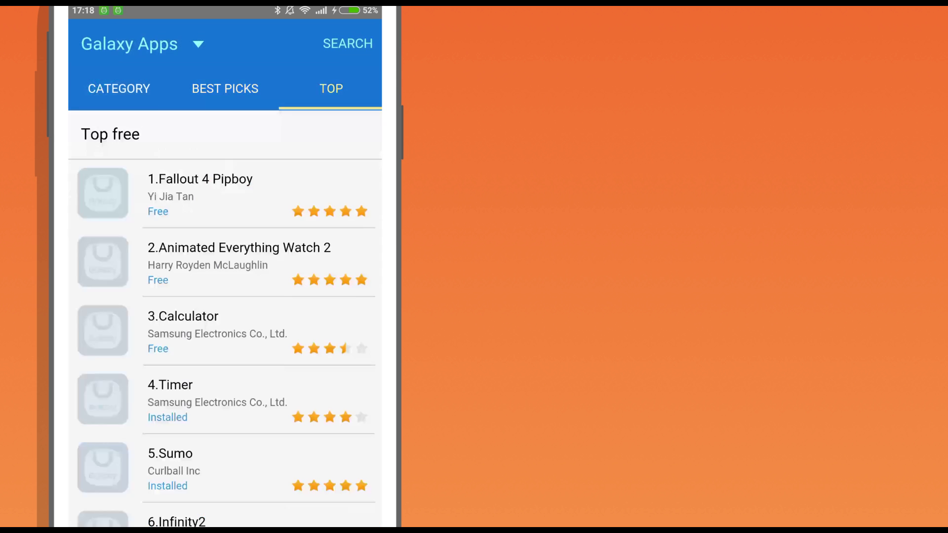
# Filter Galaxy Apps to free watch faces and scroll down the list toward Watchland
pyautogui.click(185, 88)
pyautogui.scroll(-5, 225, 321)
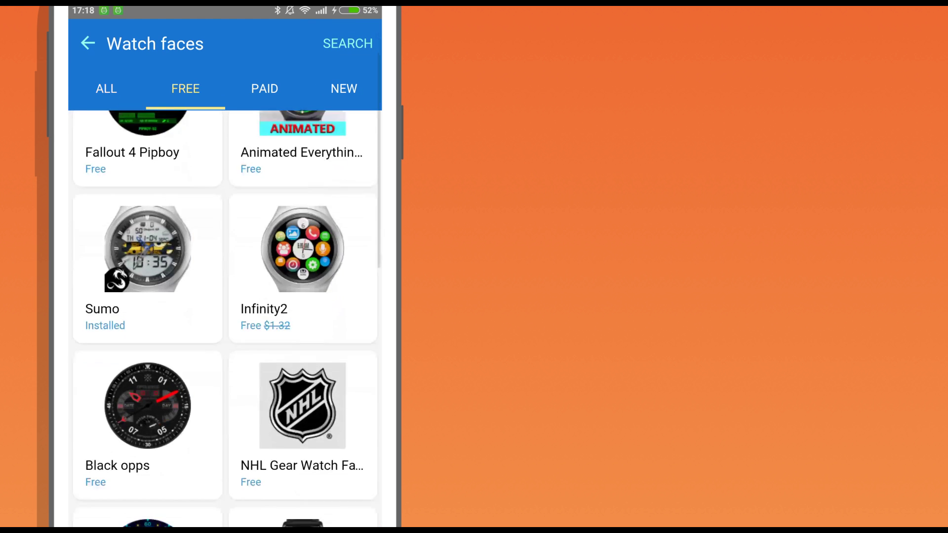
pyautogui.scroll(-5, 225, 321)
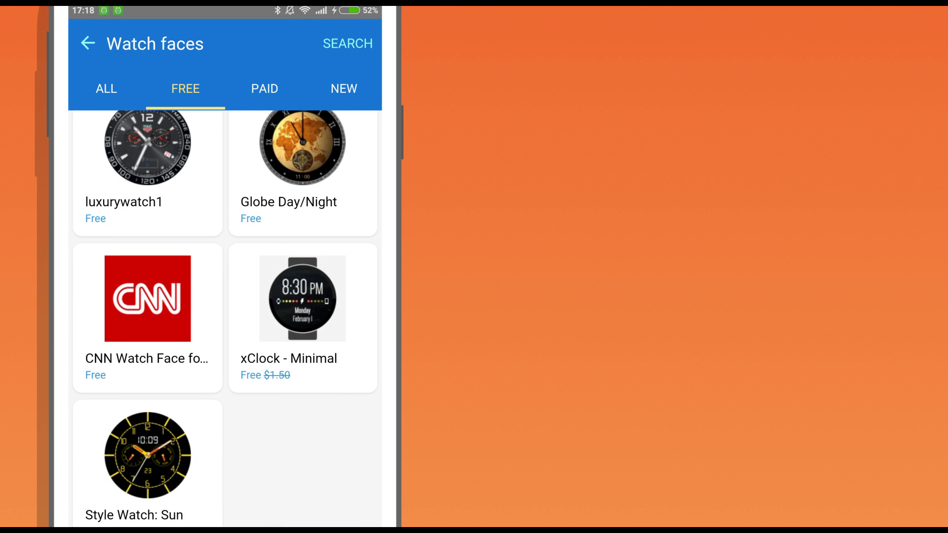
pyautogui.scroll(-3, 225, 321)
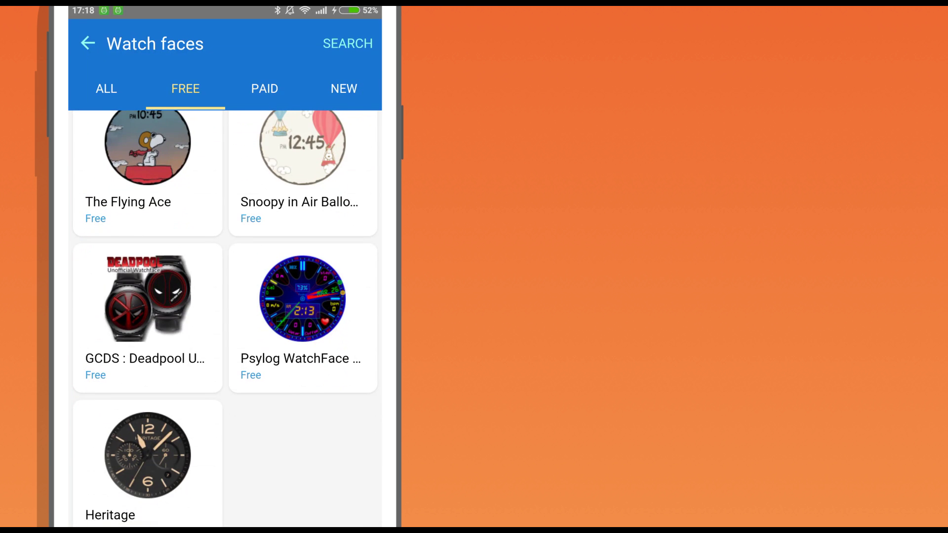
pyautogui.scroll(-7, 226, 316)
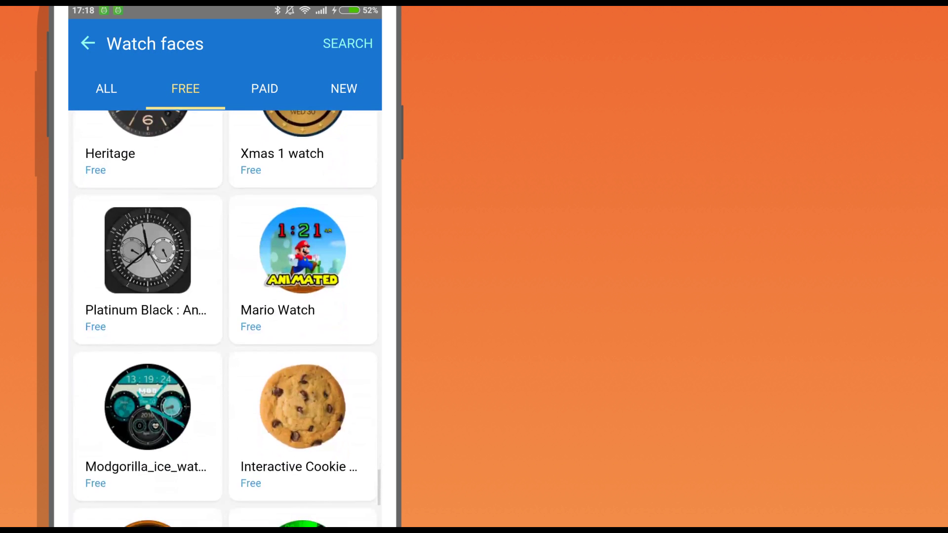
pyautogui.scroll(-8, 227, 318)
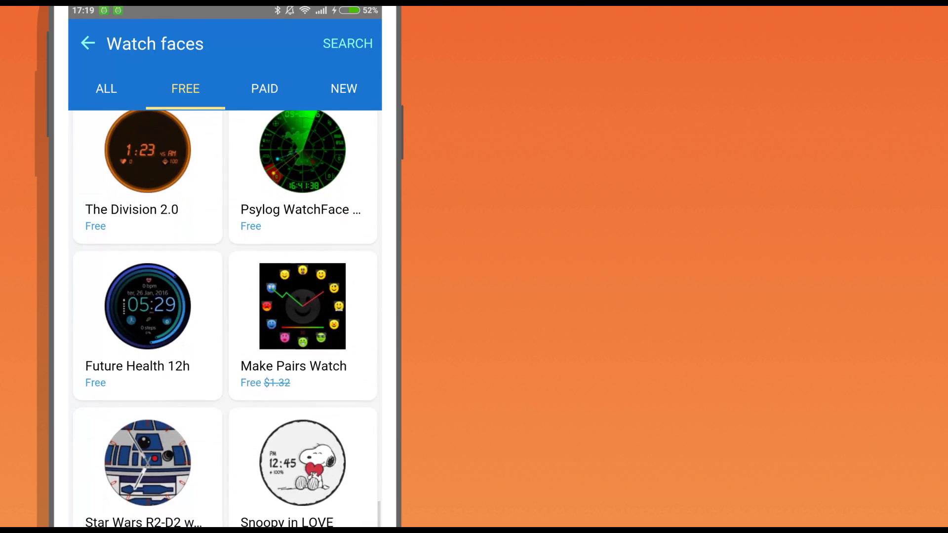
pyautogui.scroll(-6, 225, 318)
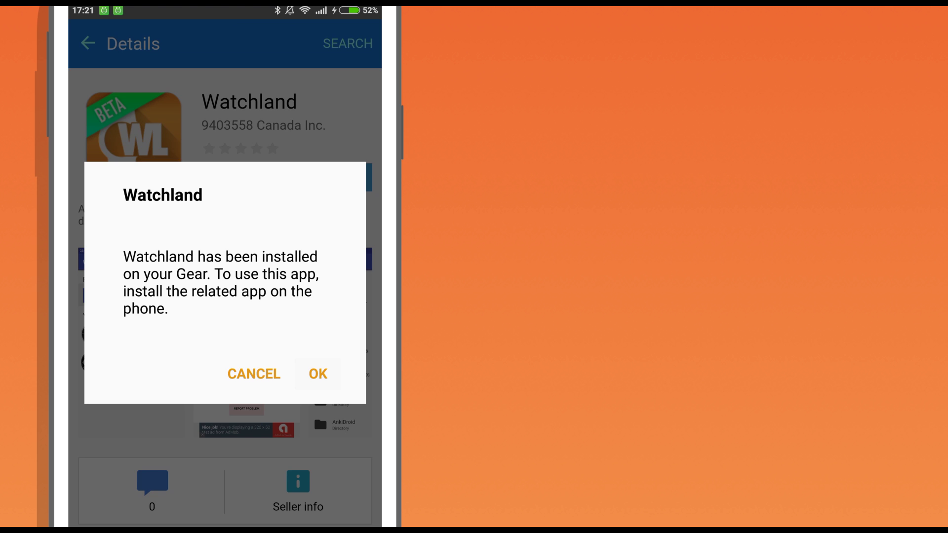
# Dismiss the Watchland installed notice with OK to fetch the companion phone app
pyautogui.click(318, 374)
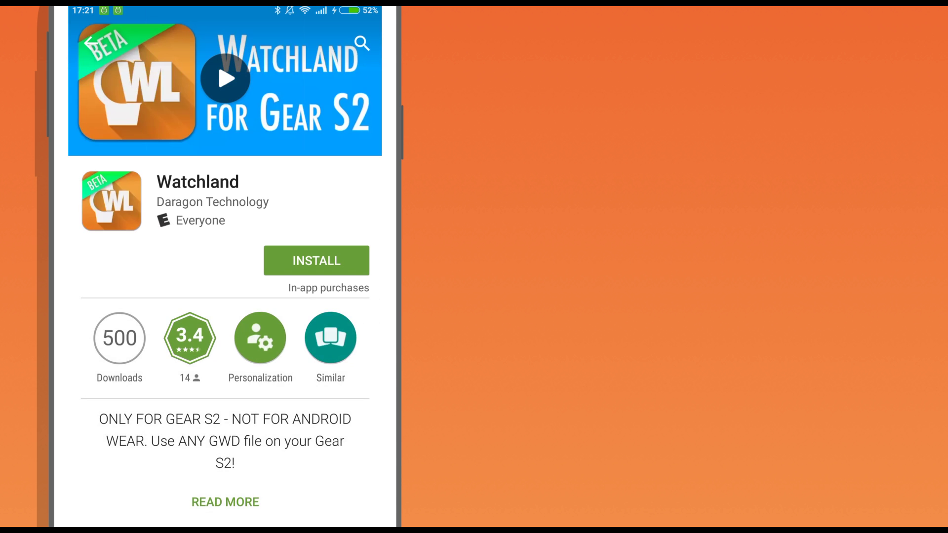
# Install the Watchland phone app from Play Store, accepting its permissions, then return home
pyautogui.click(316, 261)
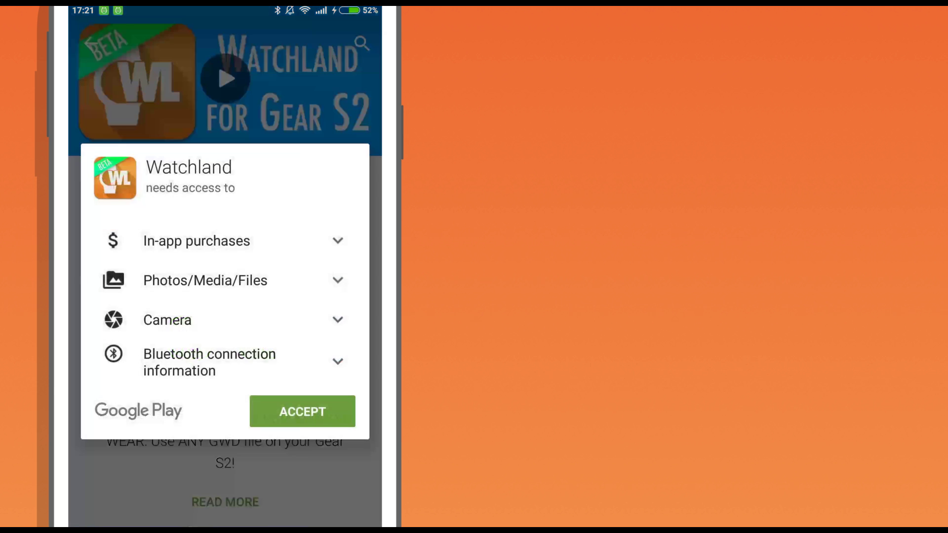
pyautogui.click(302, 410)
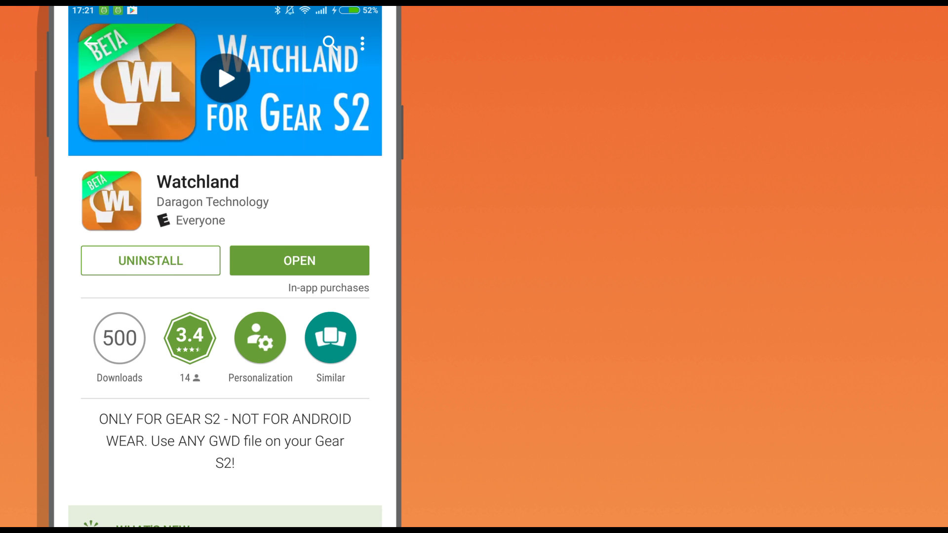
pyautogui.scroll(-1, 225, 297)
pyautogui.press('Home')
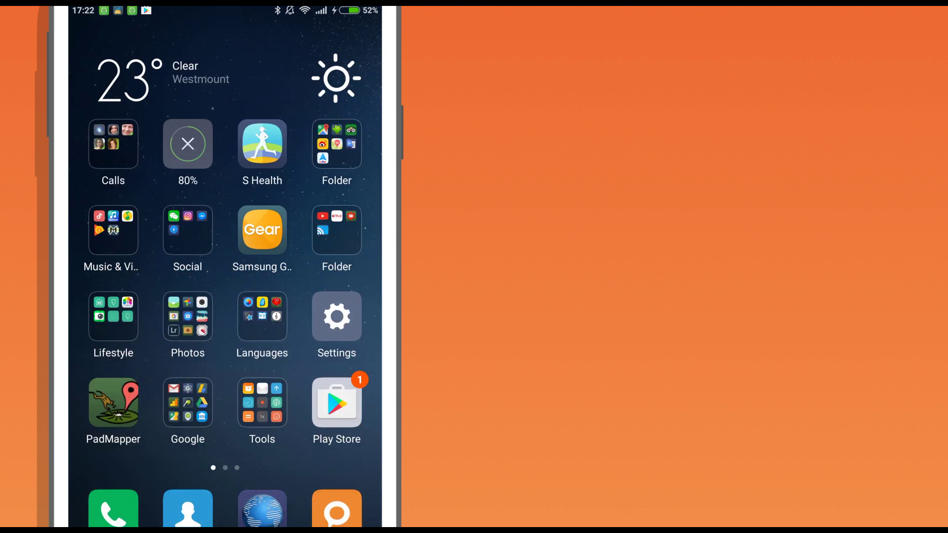
pyautogui.click(262, 228)
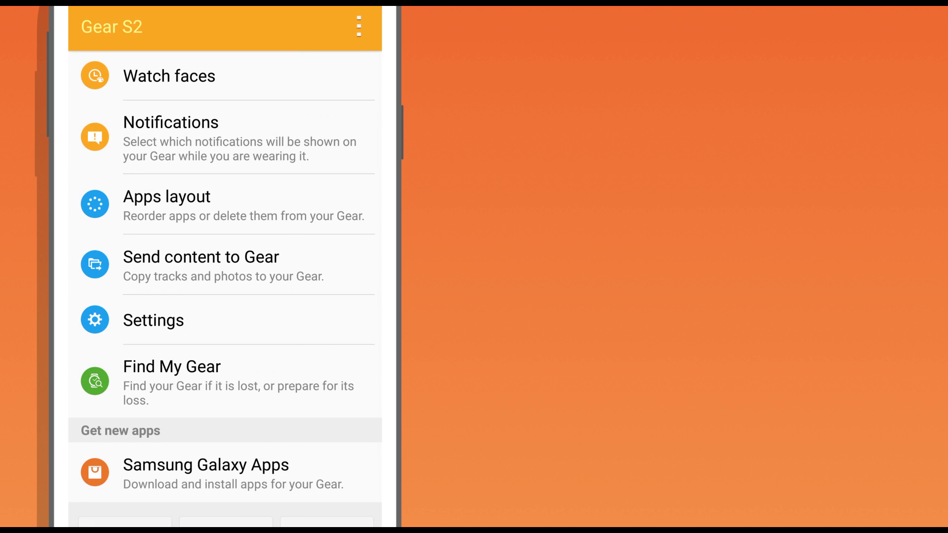
pyautogui.click(198, 75)
pyautogui.scroll(-5, 225, 385)
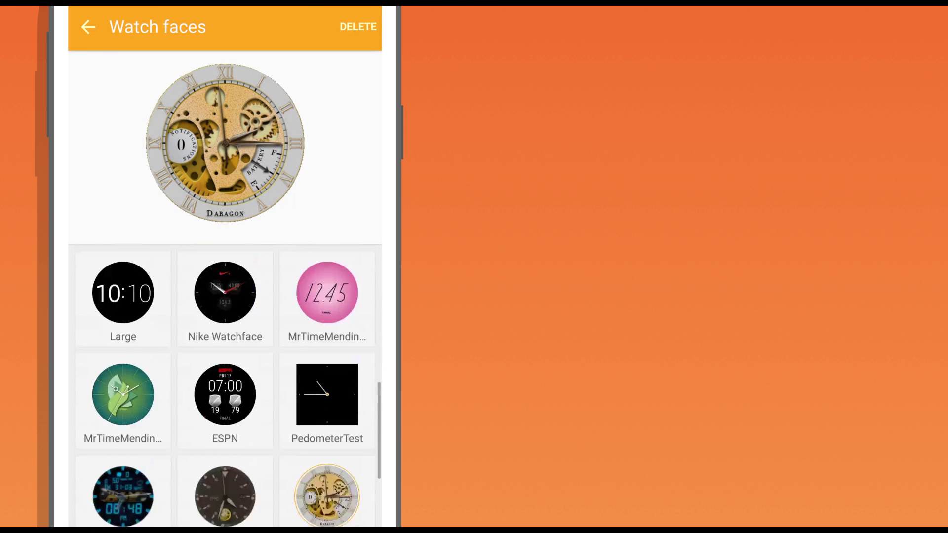
pyautogui.scroll(-5, 225, 385)
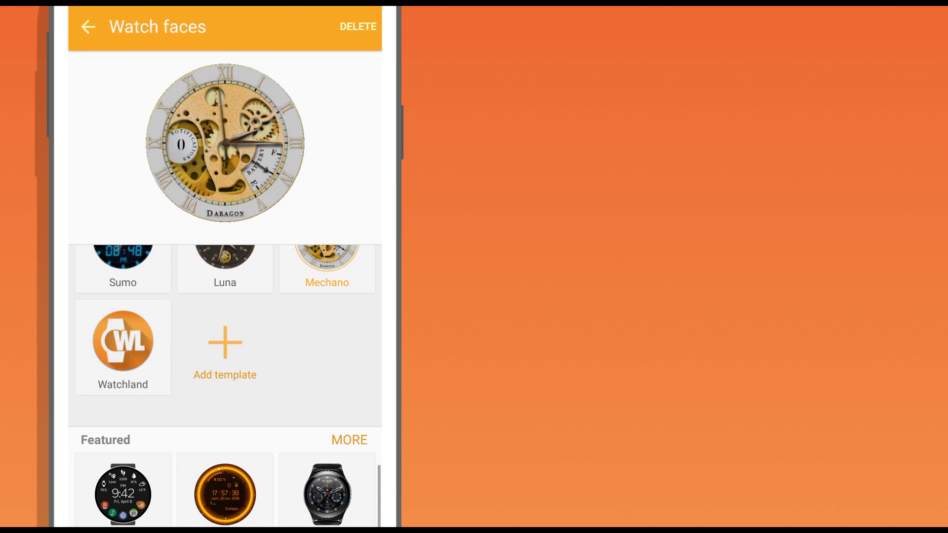
pyautogui.click(123, 346)
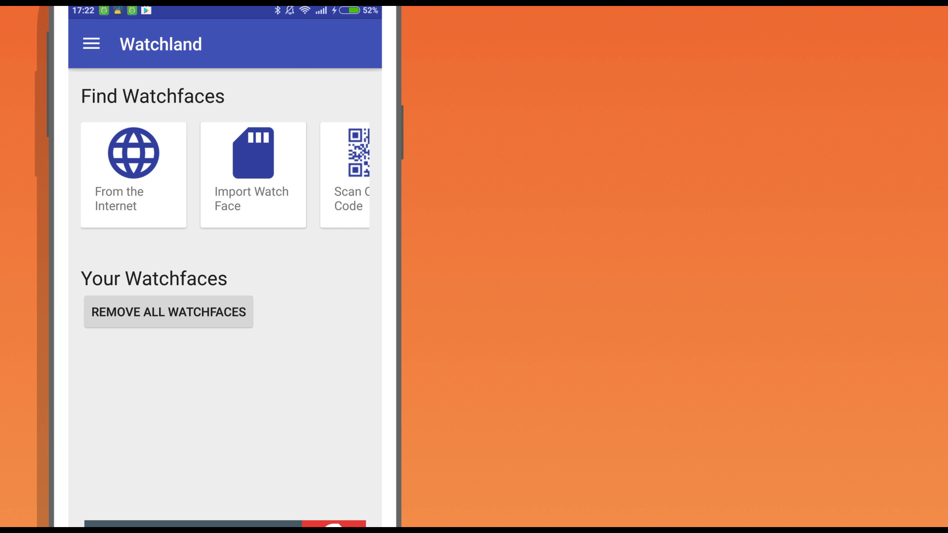
# Swipe open Watchland's navigation drawer, bringing up the account chooser
pyautogui.moveTo(70, 267); pyautogui.dragTo(257, 267)
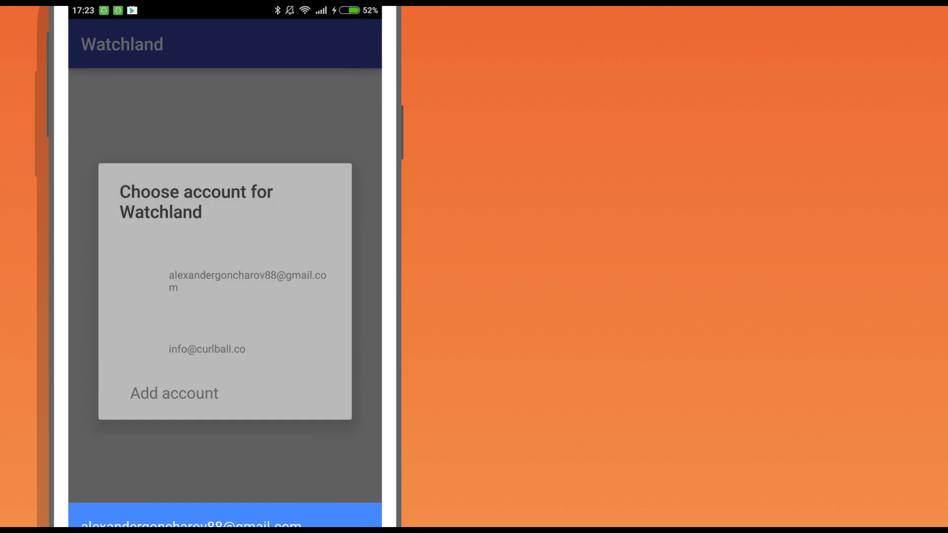
# Sign in to Watchland with a Google account and open the Shared Faces gallery
pyautogui.click(170, 286)
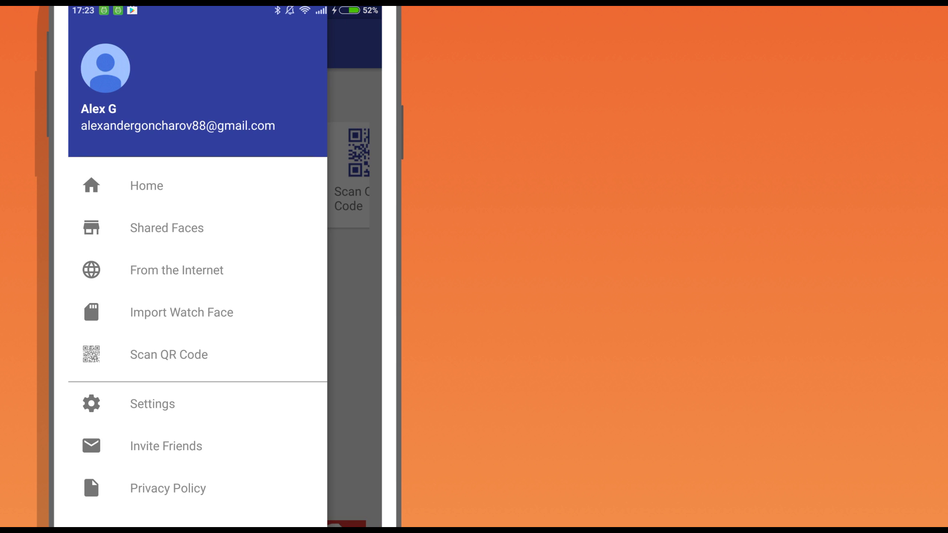
pyautogui.click(167, 228)
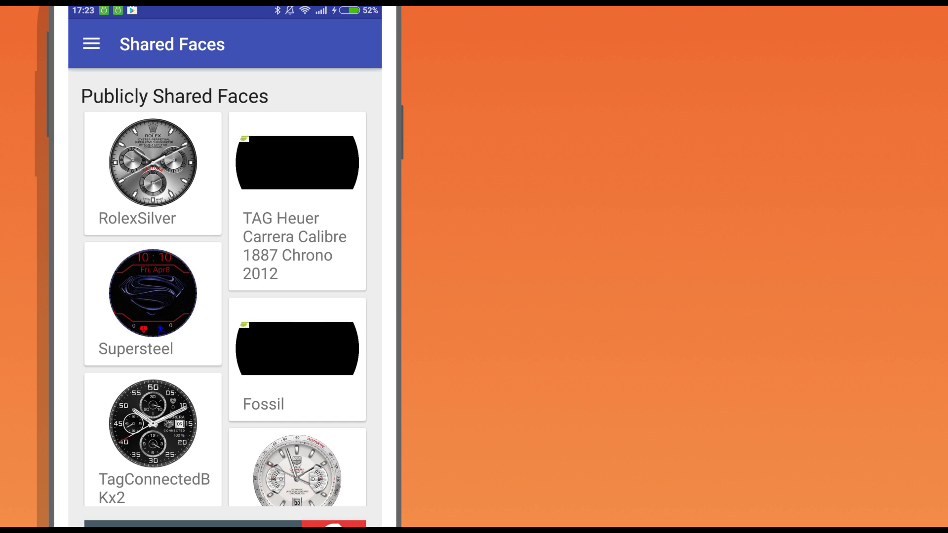
# Scroll Shared Faces to OmegaDark, download it, and confirm the OmegaDark.gwd download in notifications
pyautogui.scroll(-5, 225, 306)
pyautogui.scroll(-4, 225, 306)
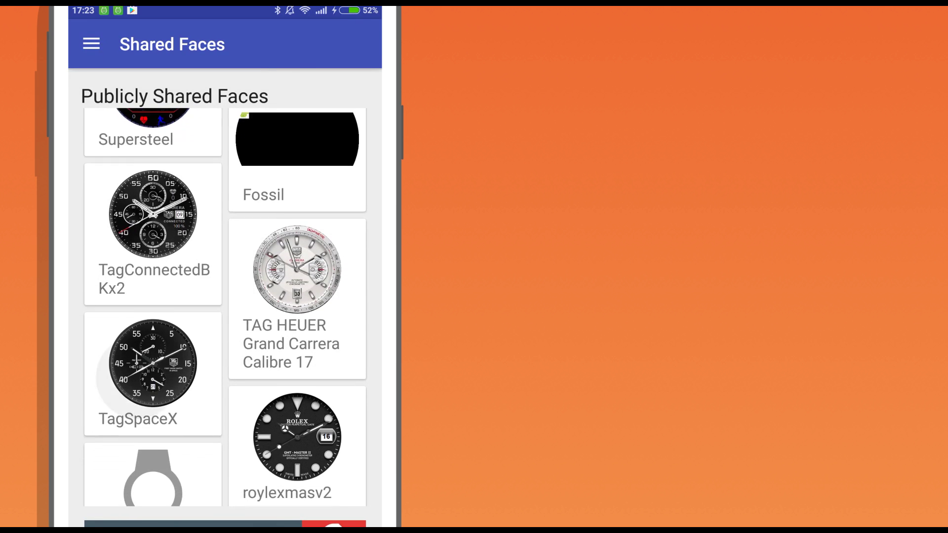
pyautogui.scroll(-1, 225, 306)
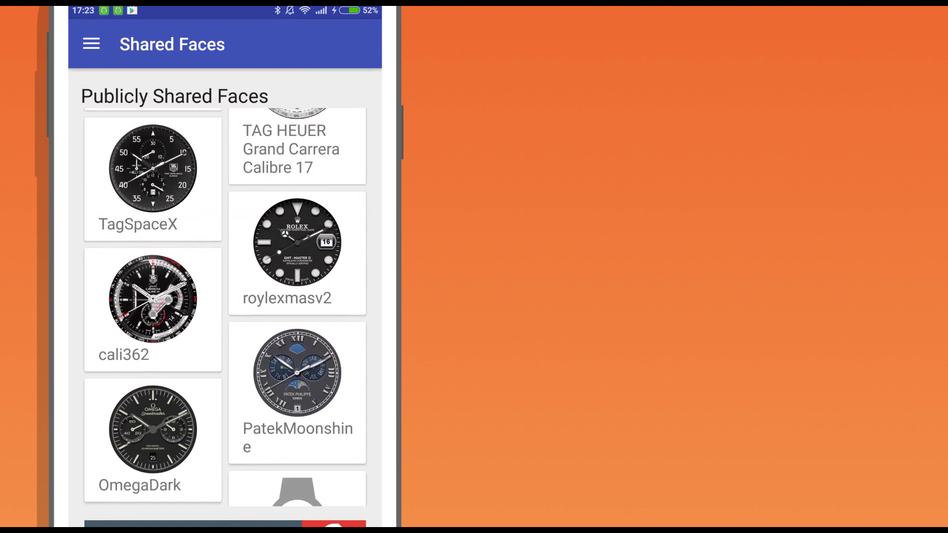
pyautogui.click(153, 425)
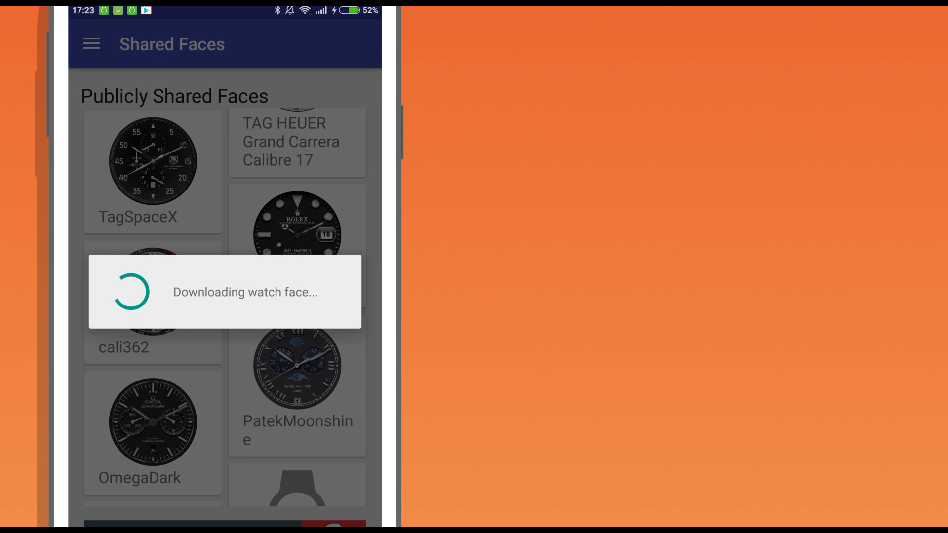
pyautogui.moveTo(224, 10); pyautogui.dragTo(224, 445)
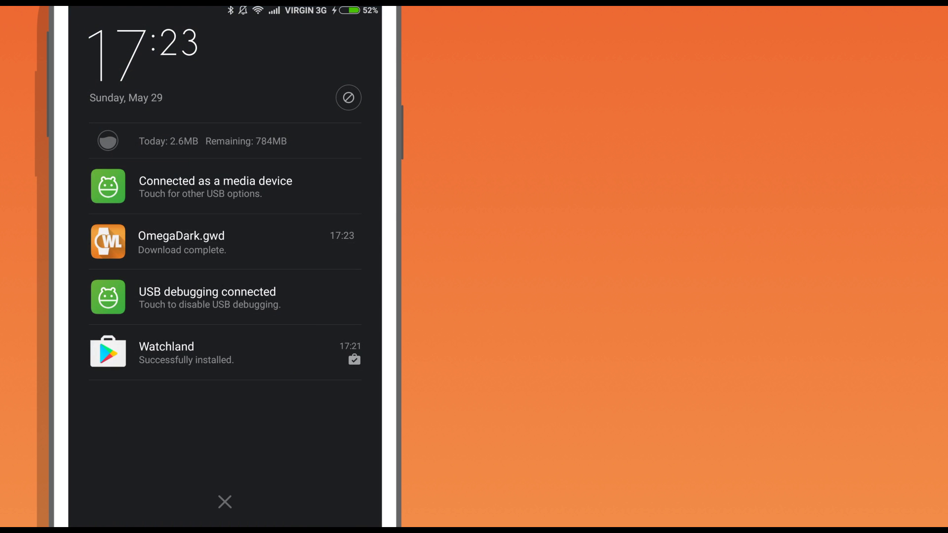
pyautogui.moveTo(225, 444); pyautogui.dragTo(224, 99)
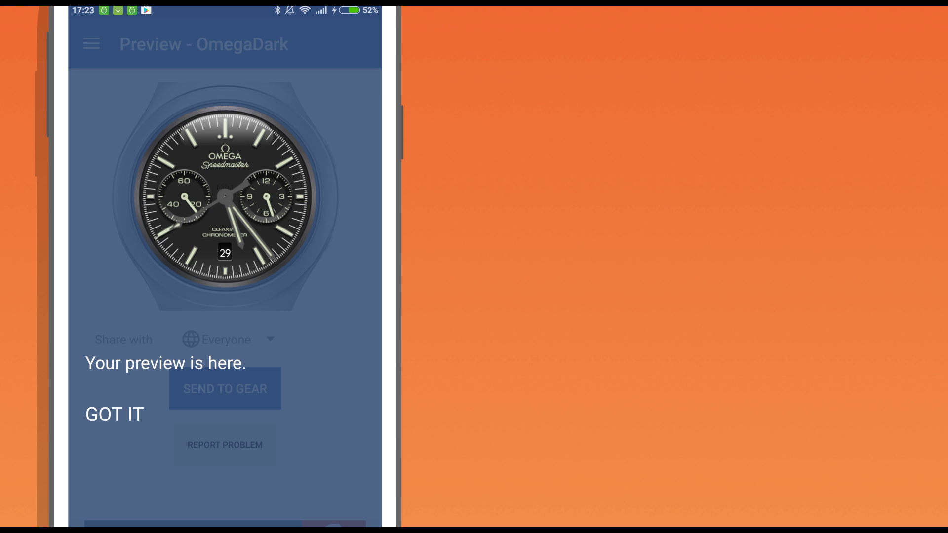
# Dismiss the four preview tips: preview, sending to Gear, reporting problems, and two-finger tap
pyautogui.click(114, 415)
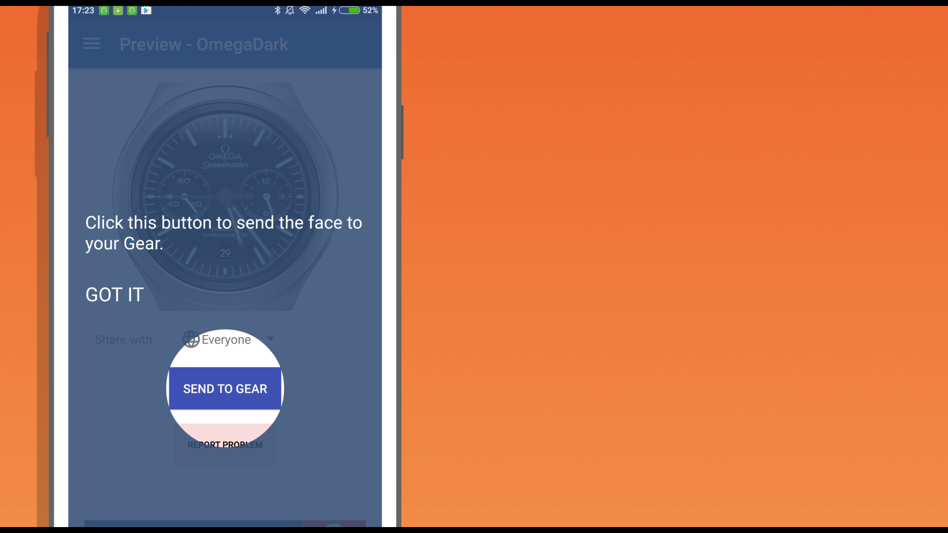
pyautogui.click(114, 294)
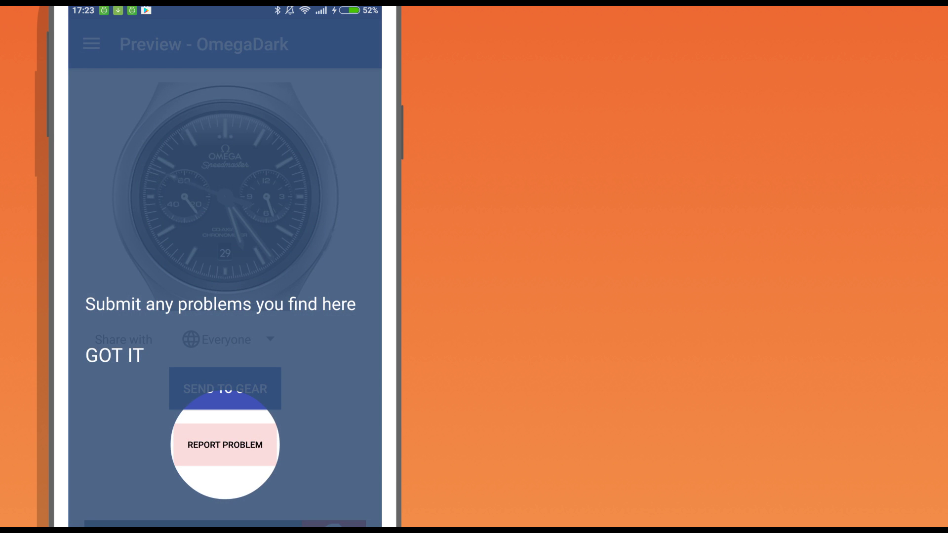
pyautogui.click(114, 355)
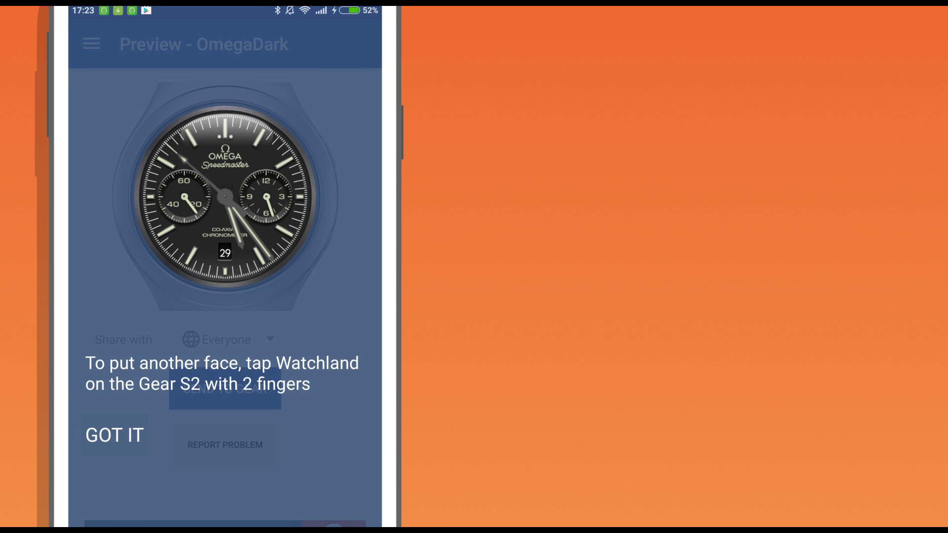
pyautogui.click(114, 435)
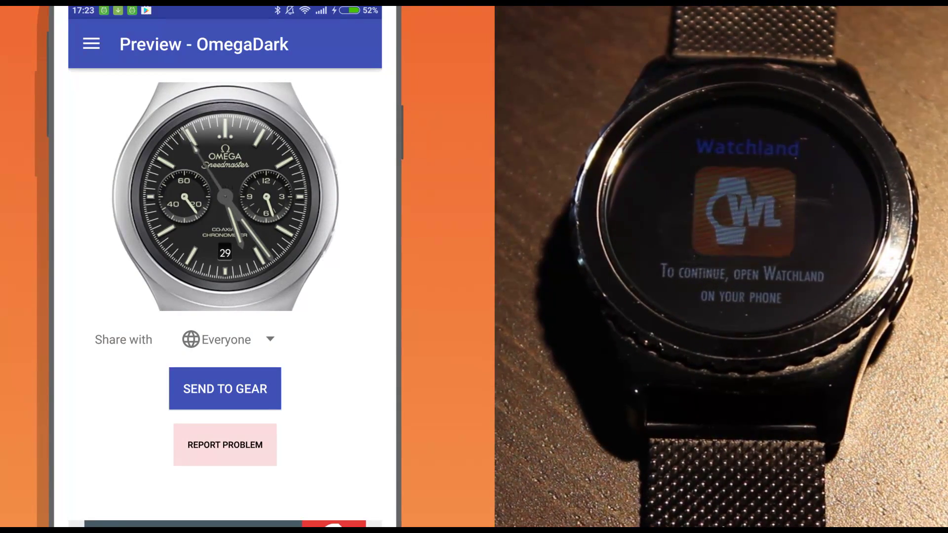
# Send the OmegaDark watch face to the Gear S2
pyautogui.click(224, 389)
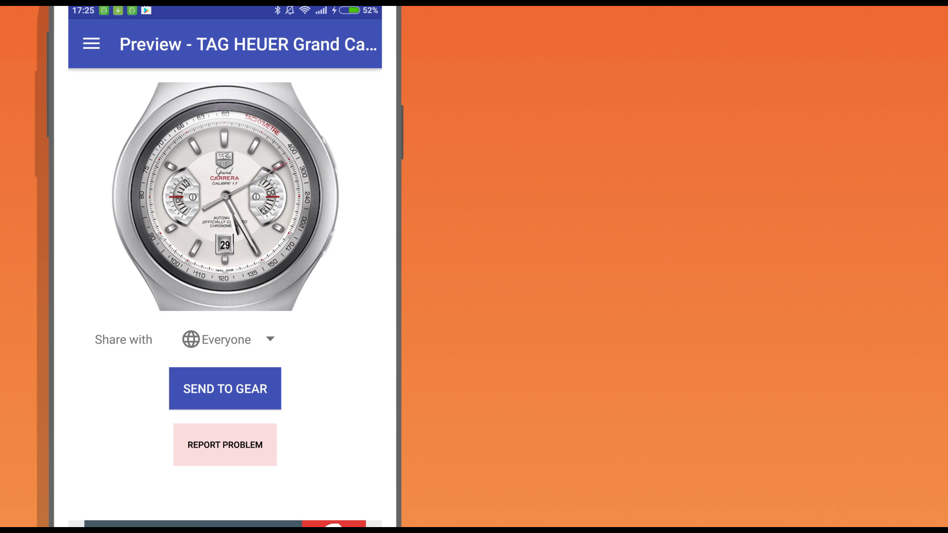
# Go back to the home screen listing OmegaDark and TAG HEUER, checking the step goal stays at 10000
pyautogui.press('Escape')
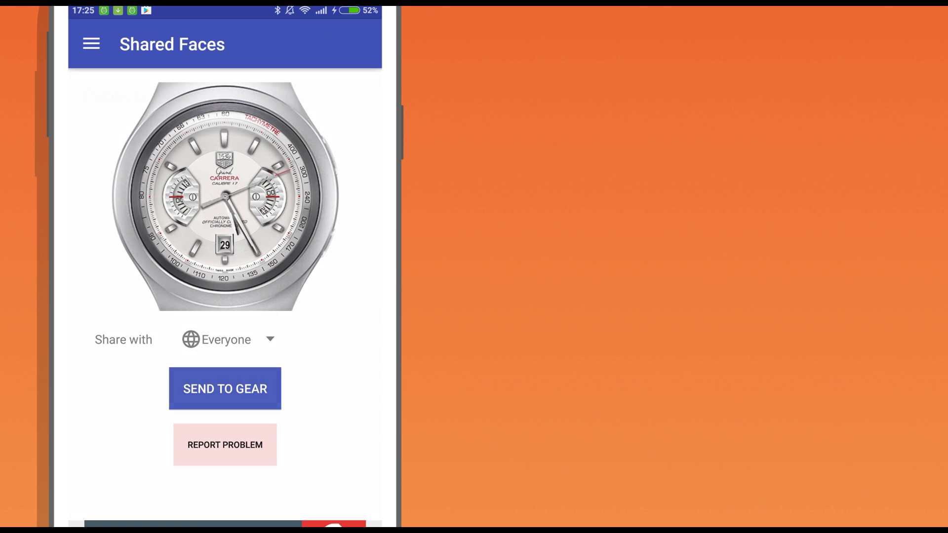
pyautogui.press('Escape')
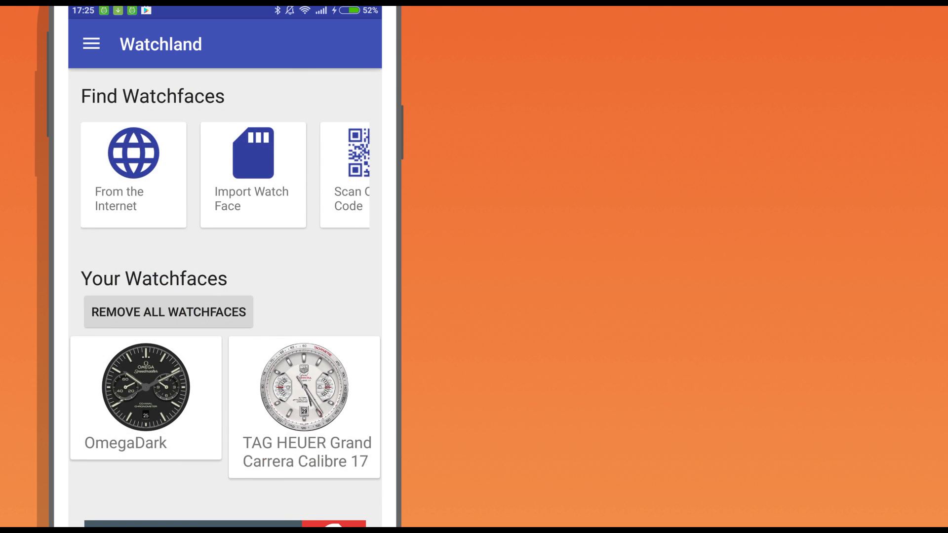
pyautogui.click(91, 44)
pyautogui.click(148, 402)
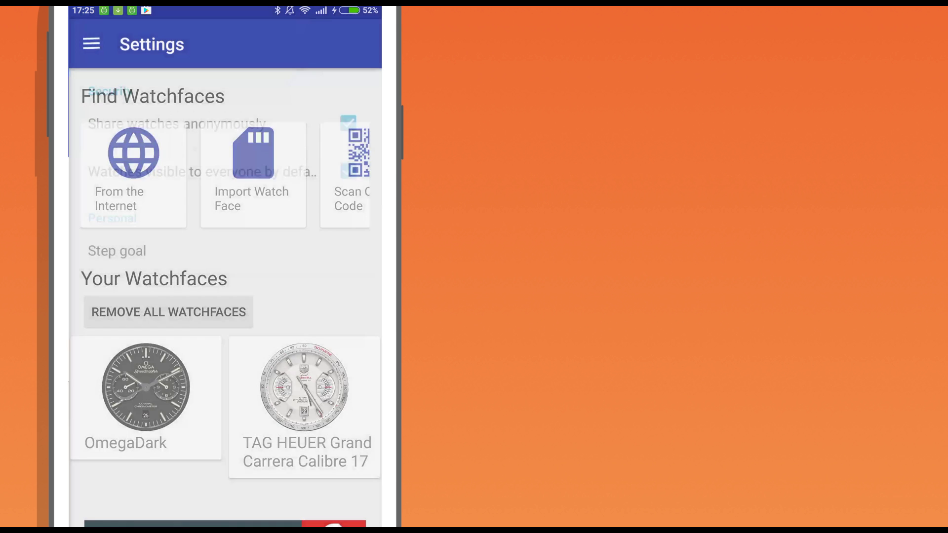
pyautogui.click(117, 251)
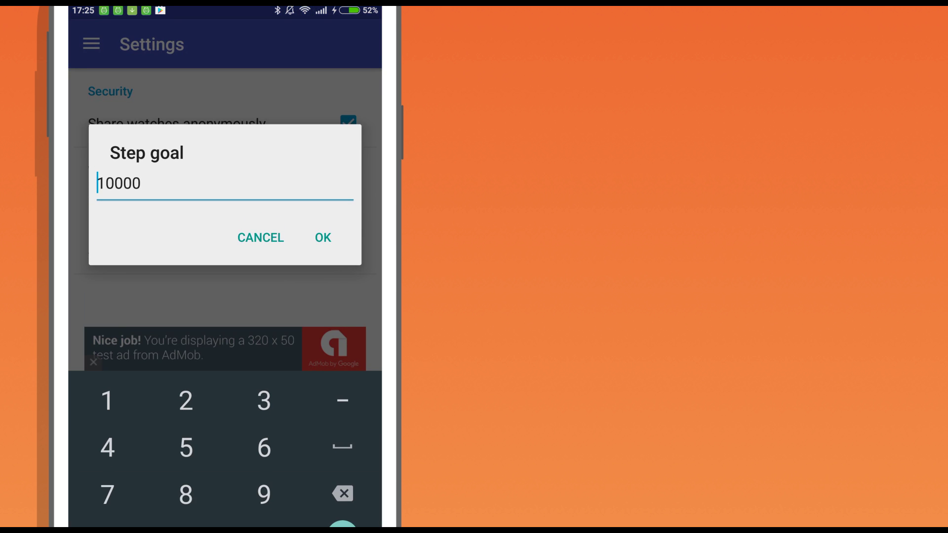
pyautogui.click(260, 237)
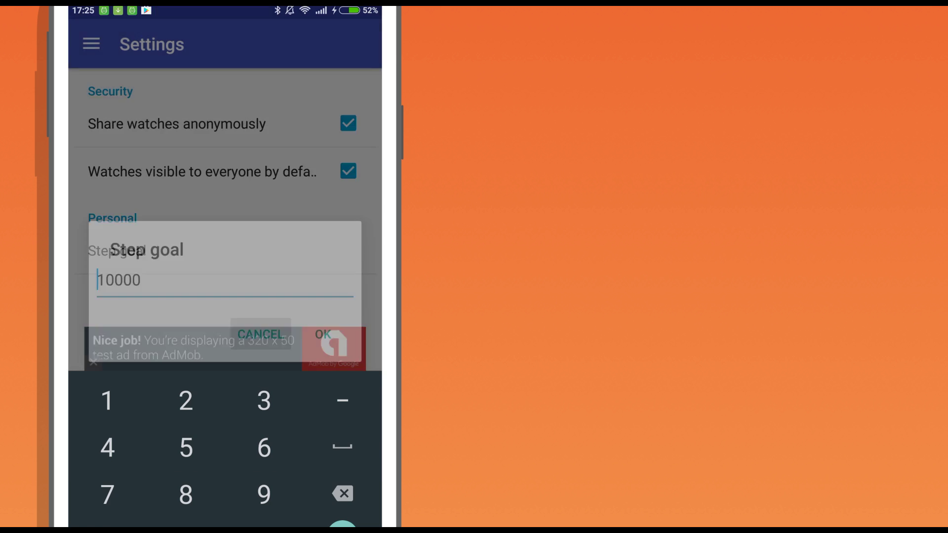
pyautogui.press('Escape')
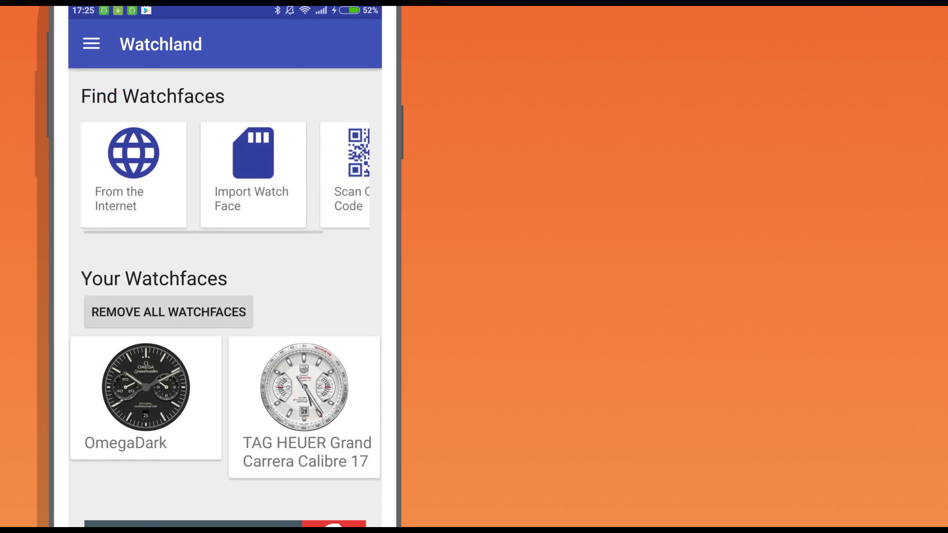